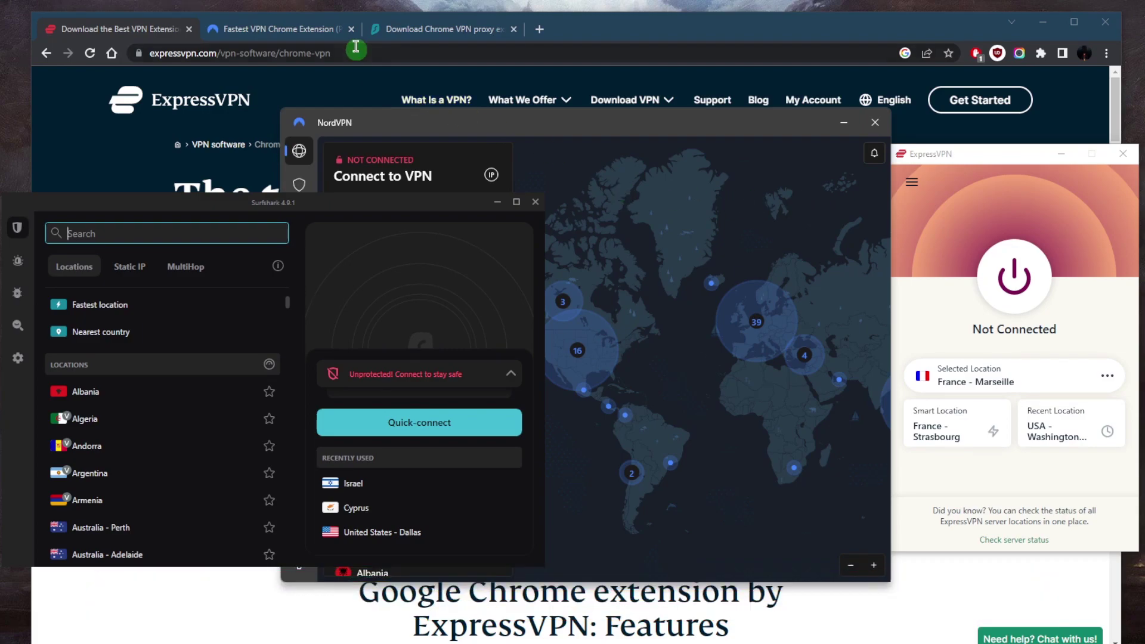
- Bring Chrome forward and look over the ExpressVPN, NordVPN and Surfshark extension pages
left_click(165, 38)
left_click(672, 100)
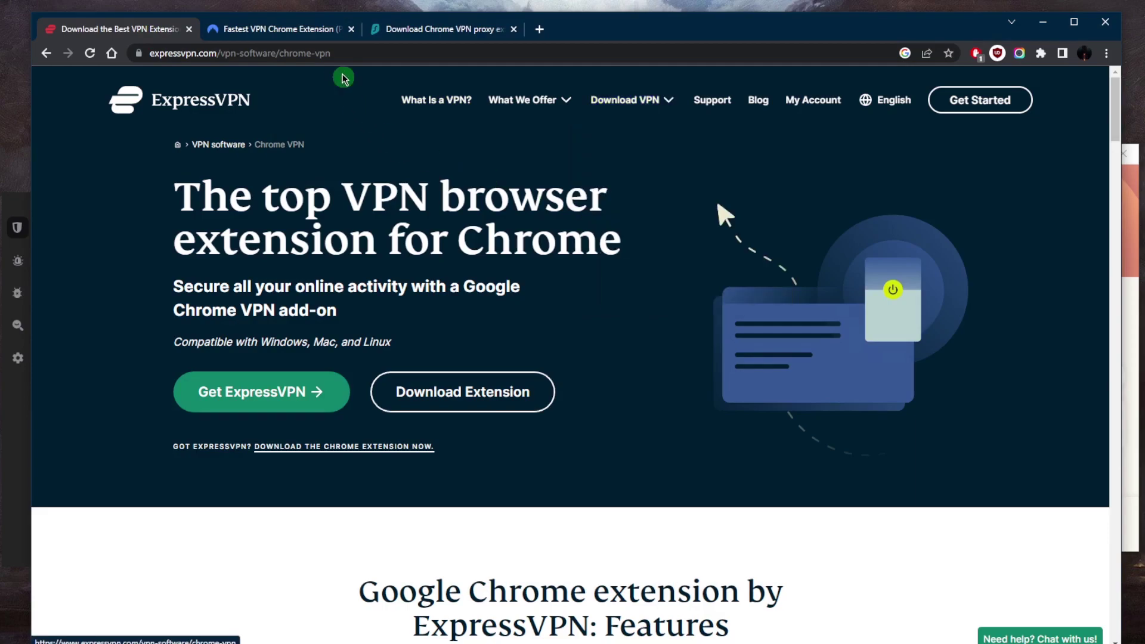
left_click(316, 38)
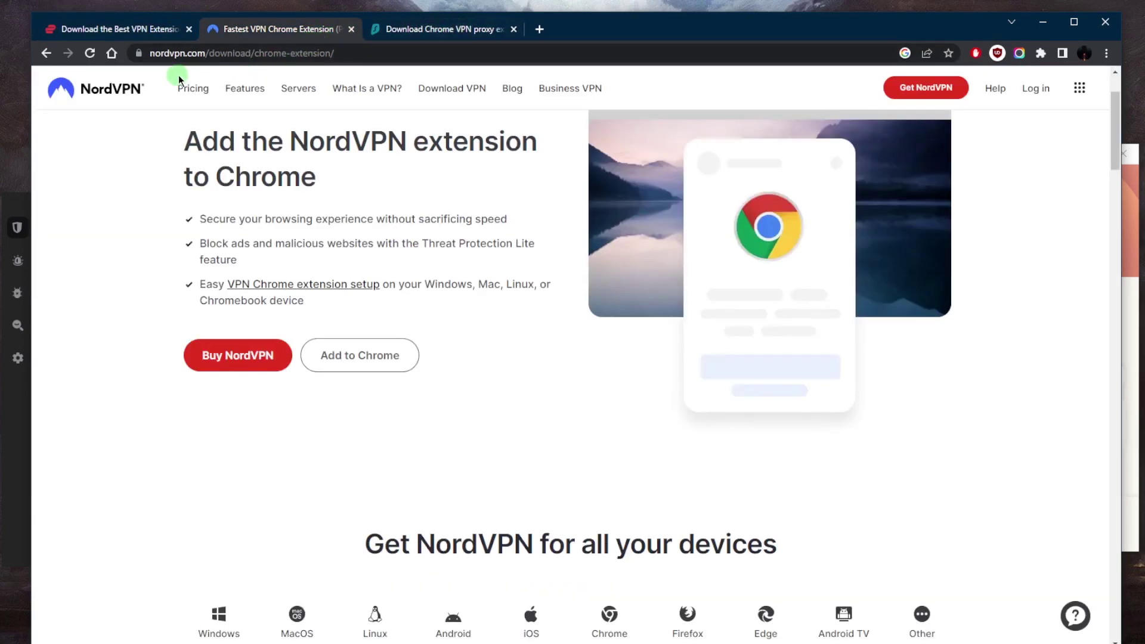
left_click(379, 23)
- Return to the ExpressVPN page and open its Chrome Web Store listing via Download Extension
left_click(263, 29)
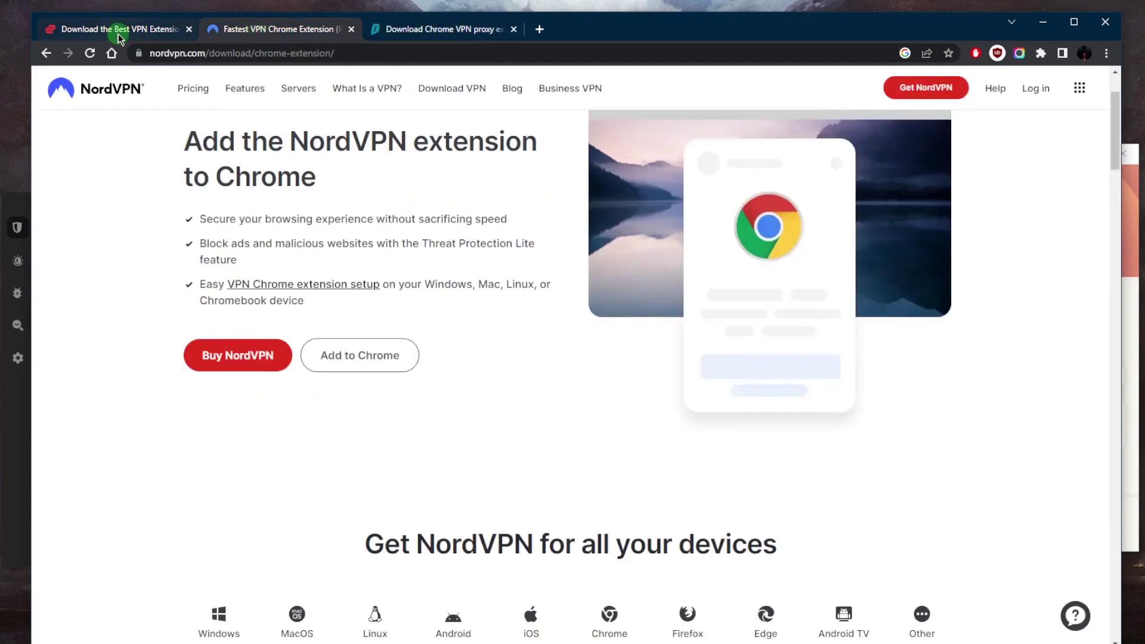
left_click(124, 34)
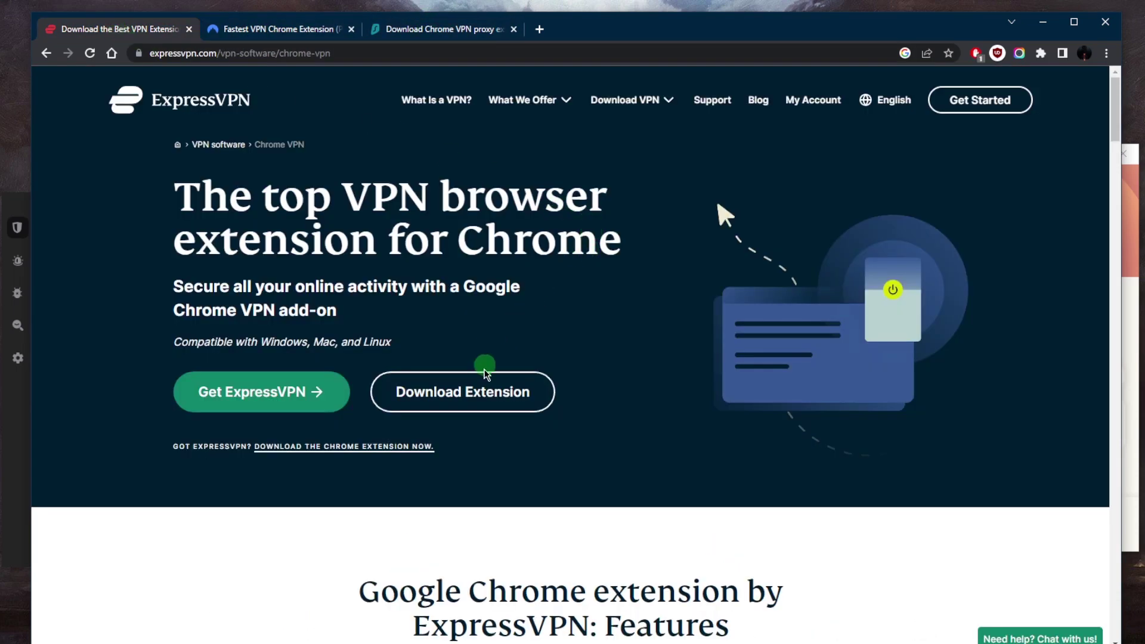
left_click(464, 394)
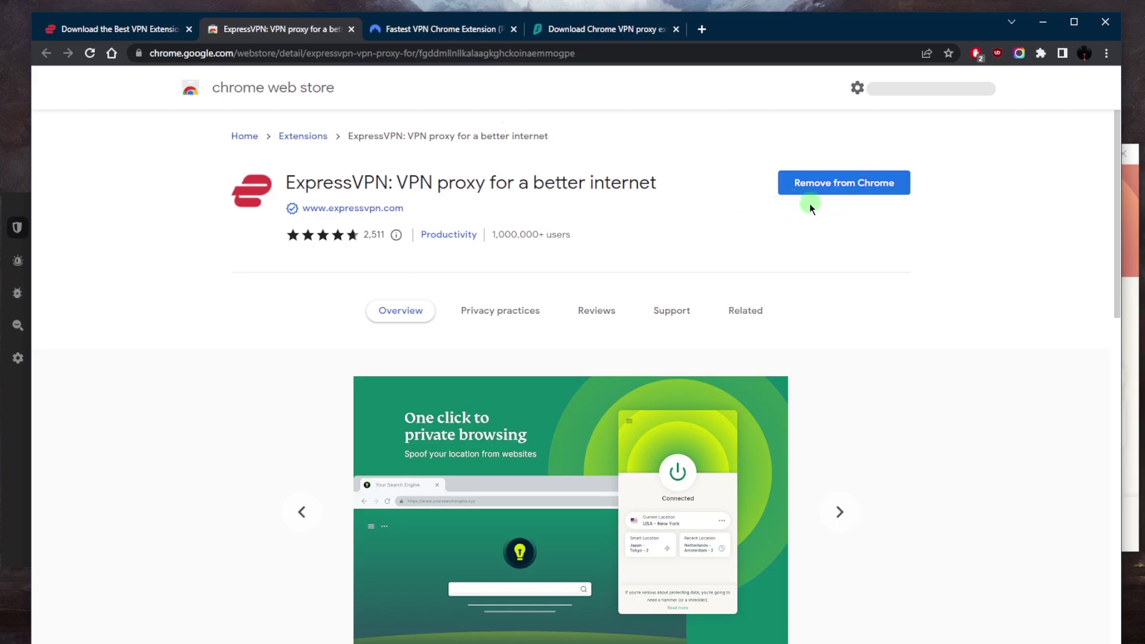
- Pin the ExpressVPN extension to the toolbar and open its popup
left_click(113, 28)
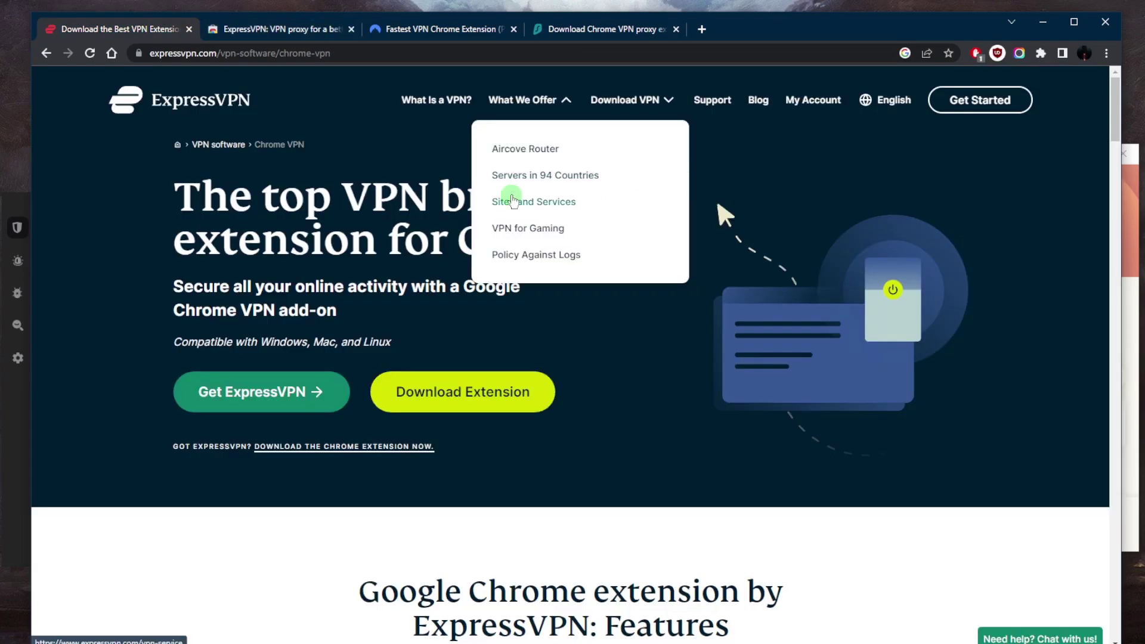
left_click(1042, 53)
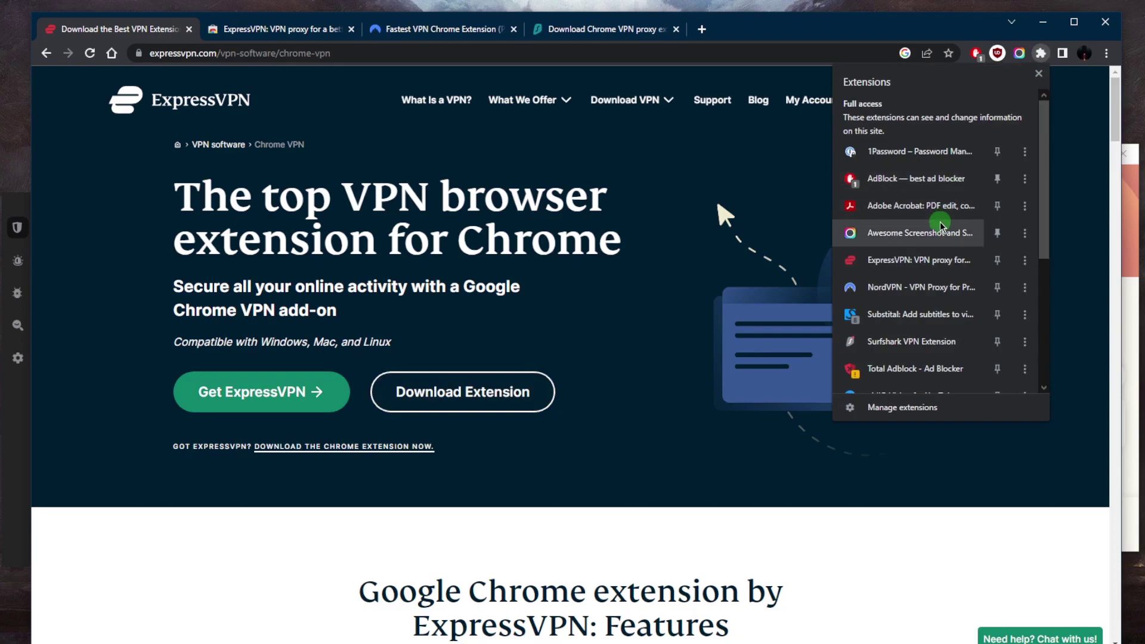
left_click(918, 262)
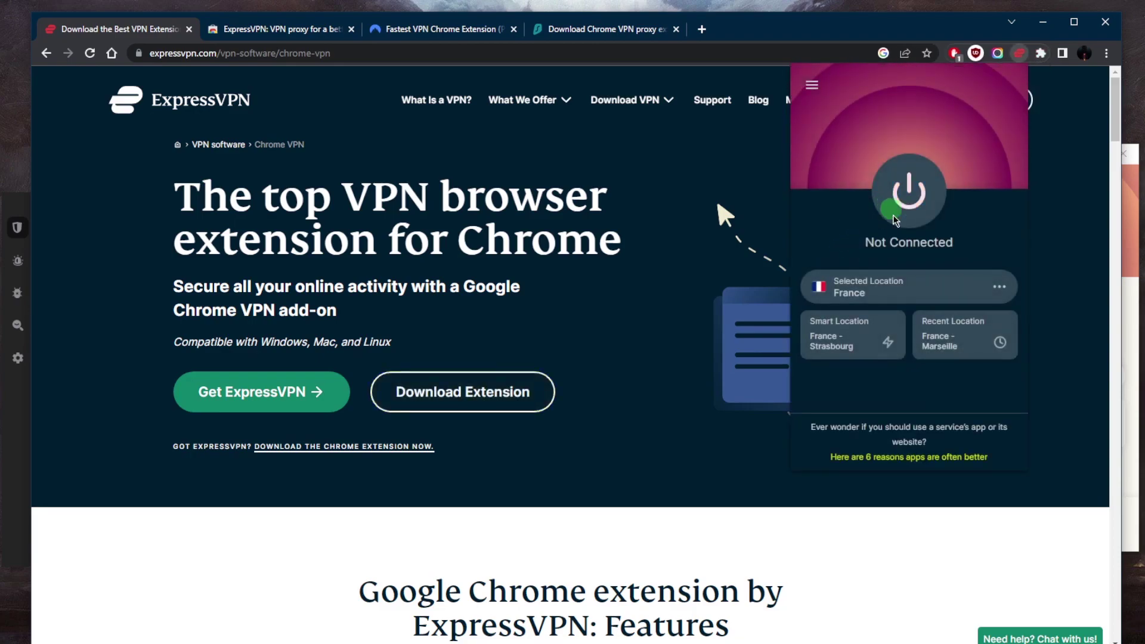
left_click(862, 266)
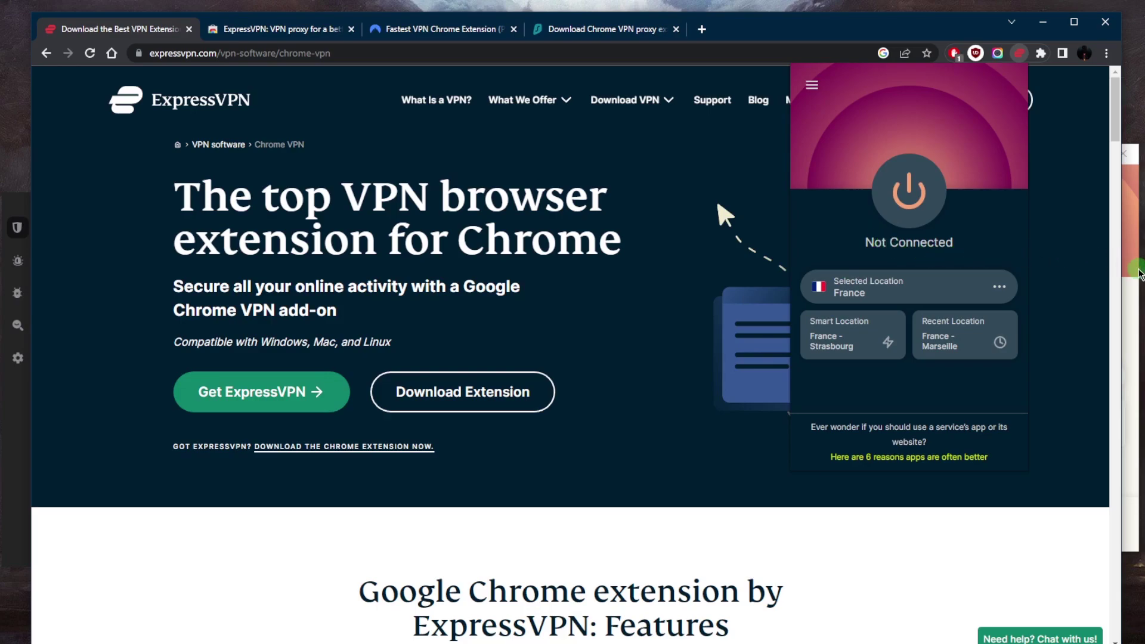
- Check the ExpressVPN desktop app, then reopen and close the extension popup from the Extensions menu
left_click(1134, 275)
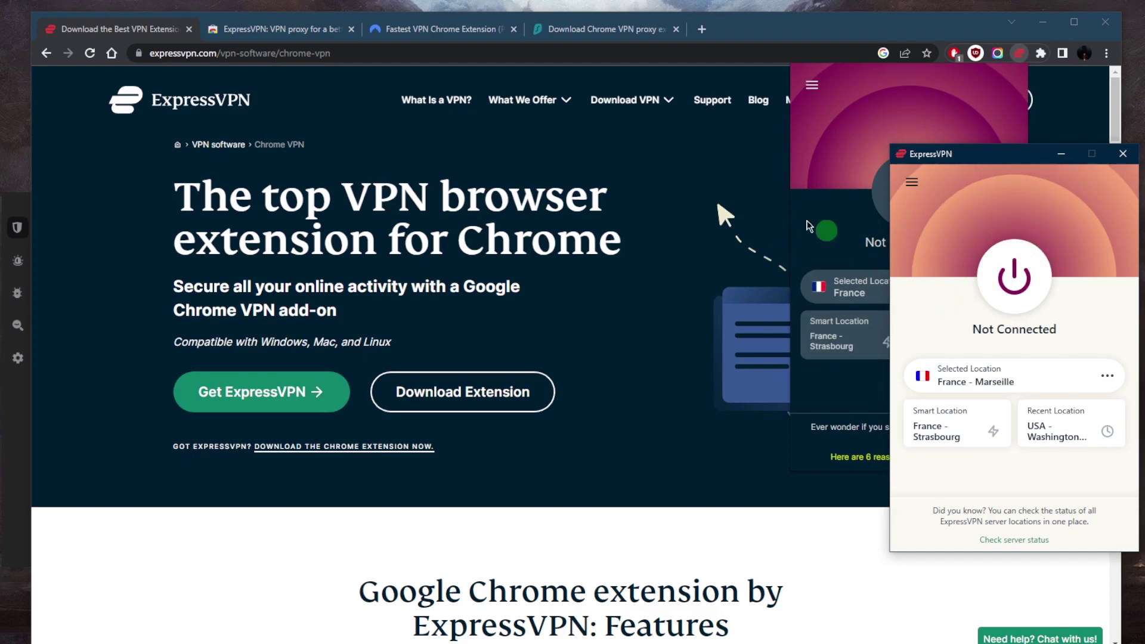
left_click(738, 203)
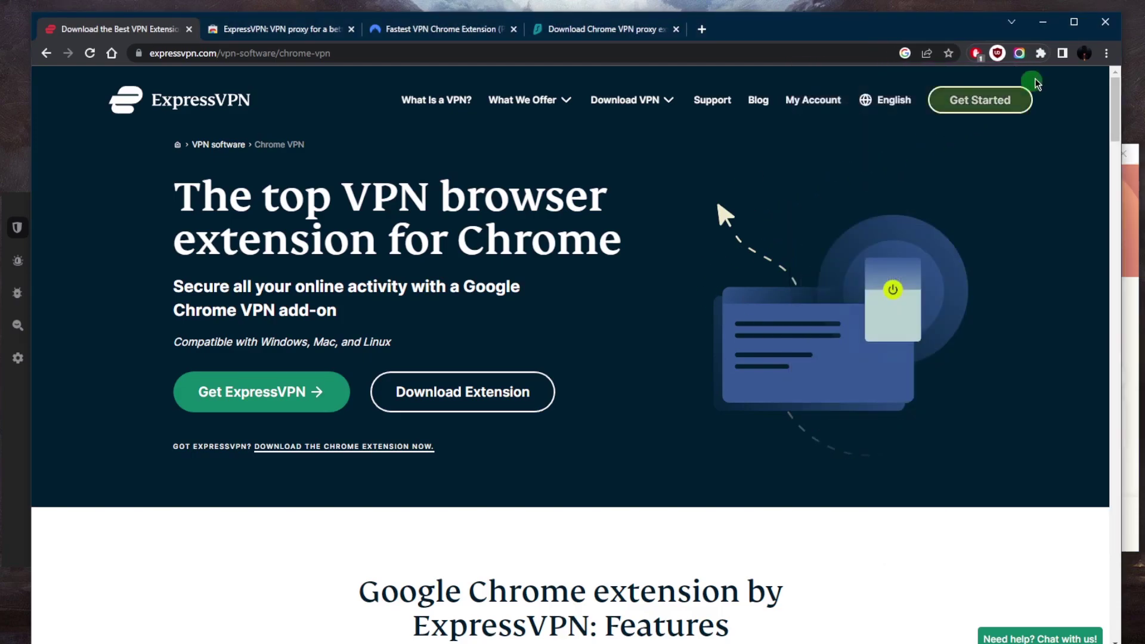
left_click(1041, 54)
left_click(951, 260)
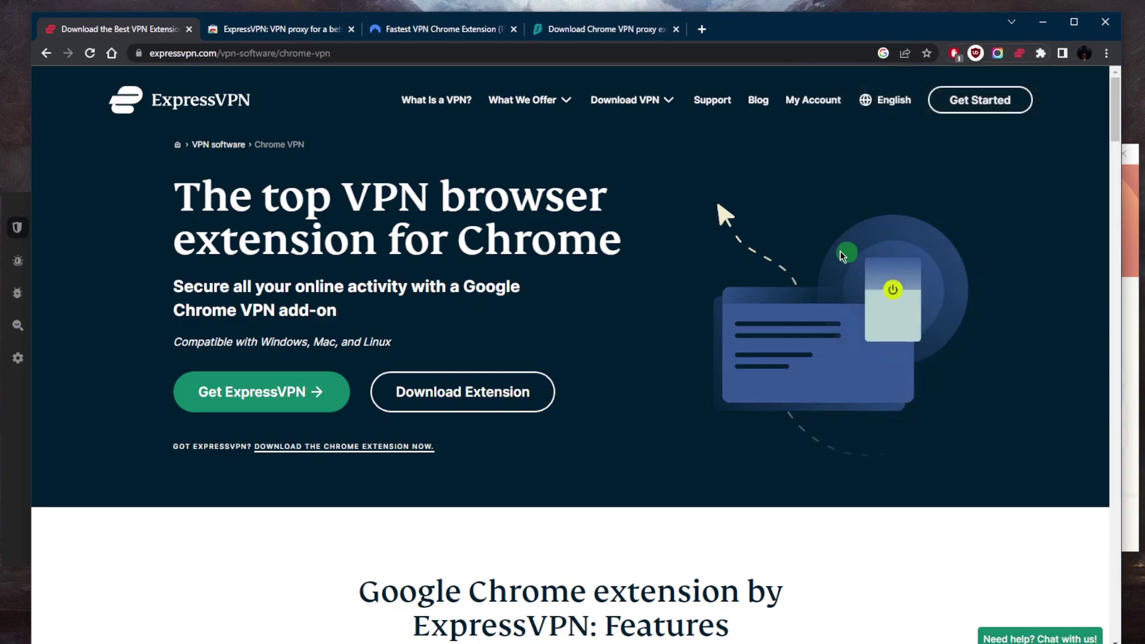
left_click(1019, 53)
left_click(1041, 53)
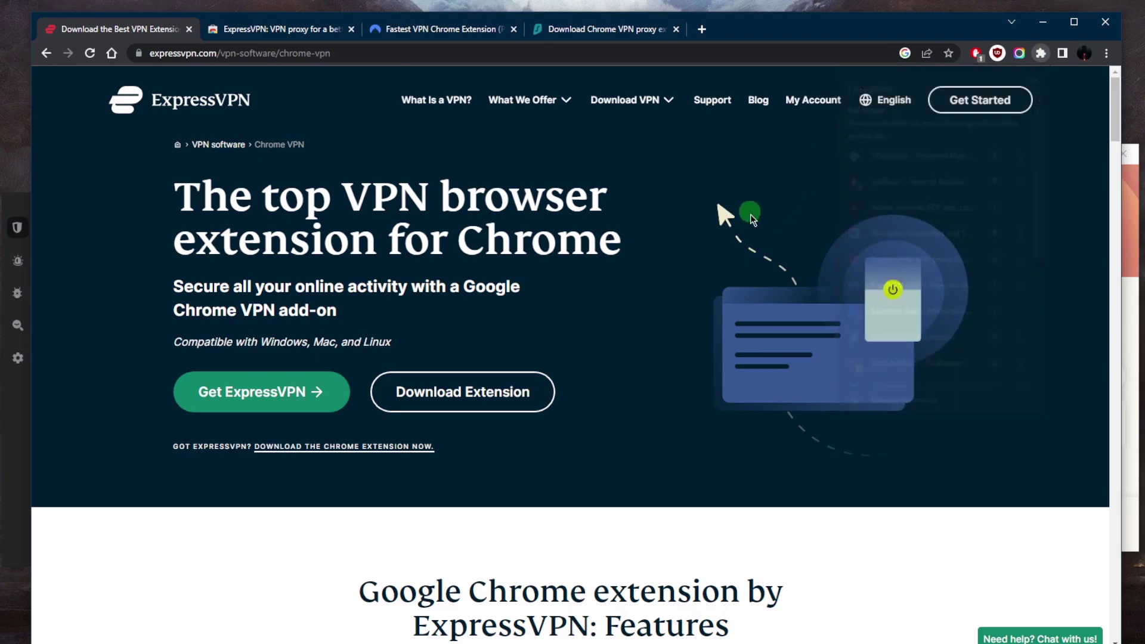
- Dismiss Chrome's Extensions list to move on to the desktop VPN apps
left_click(751, 215)
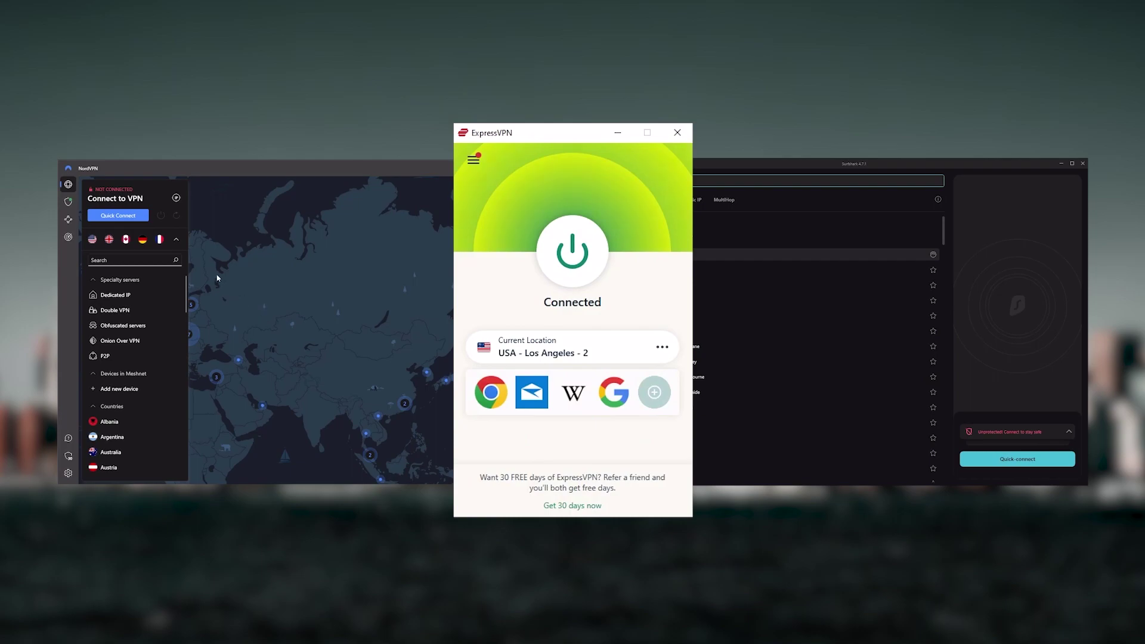
- Collapse NordVPN's server list to reveal its map, then scroll through the ExpressVPN content
left_click(177, 240)
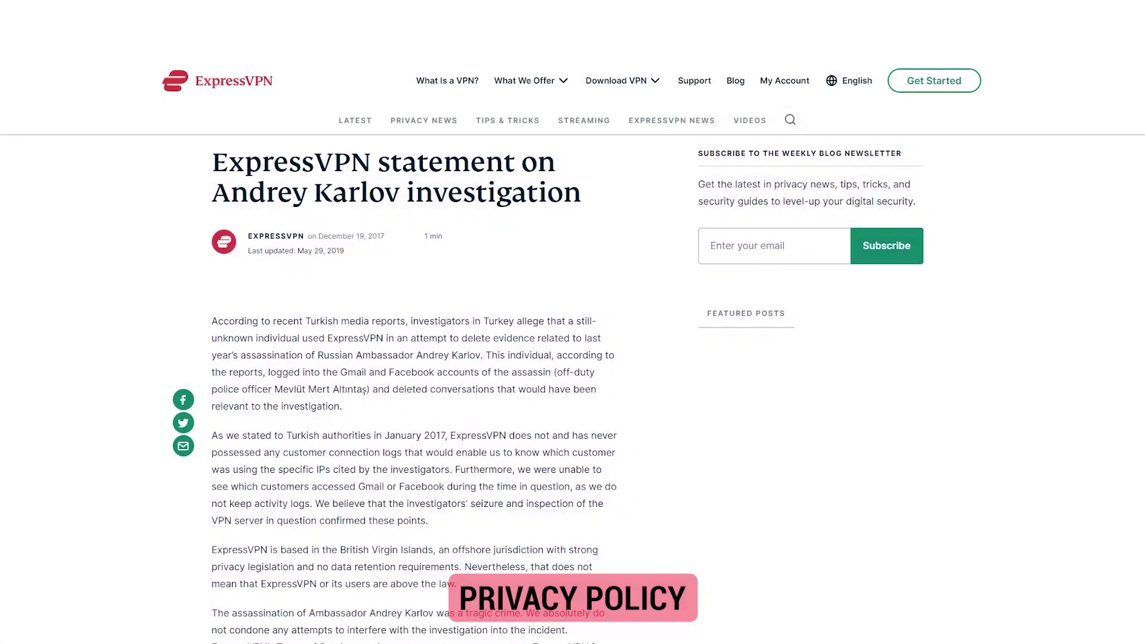
scroll(572, 388, "down", 1)
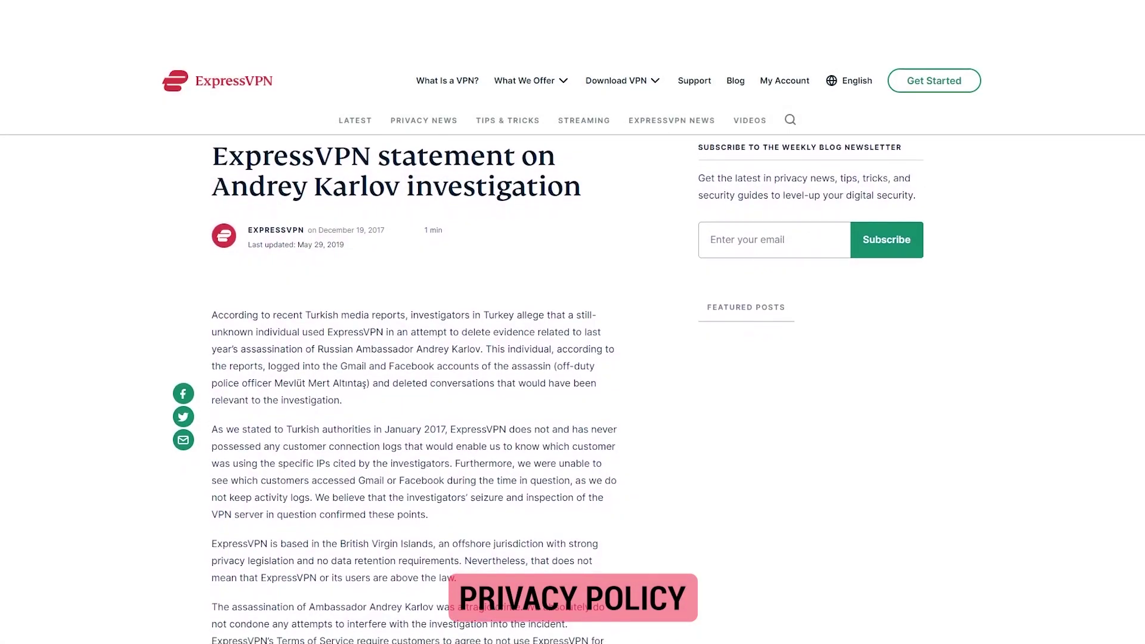
scroll(572, 388, "down", 1)
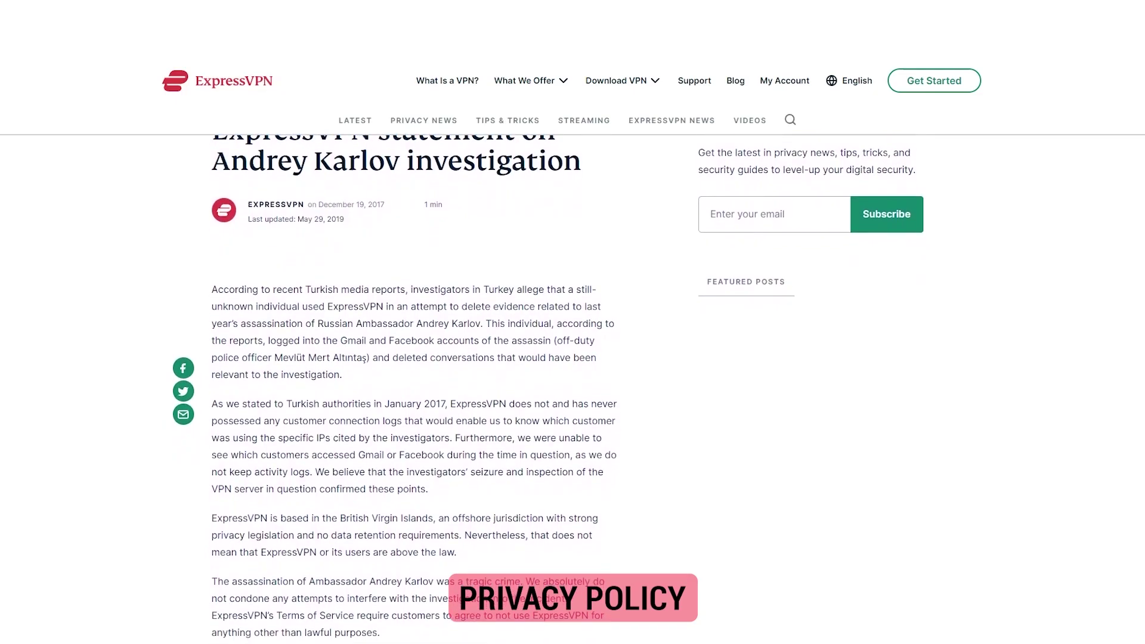
scroll(573, 388, "down", 1)
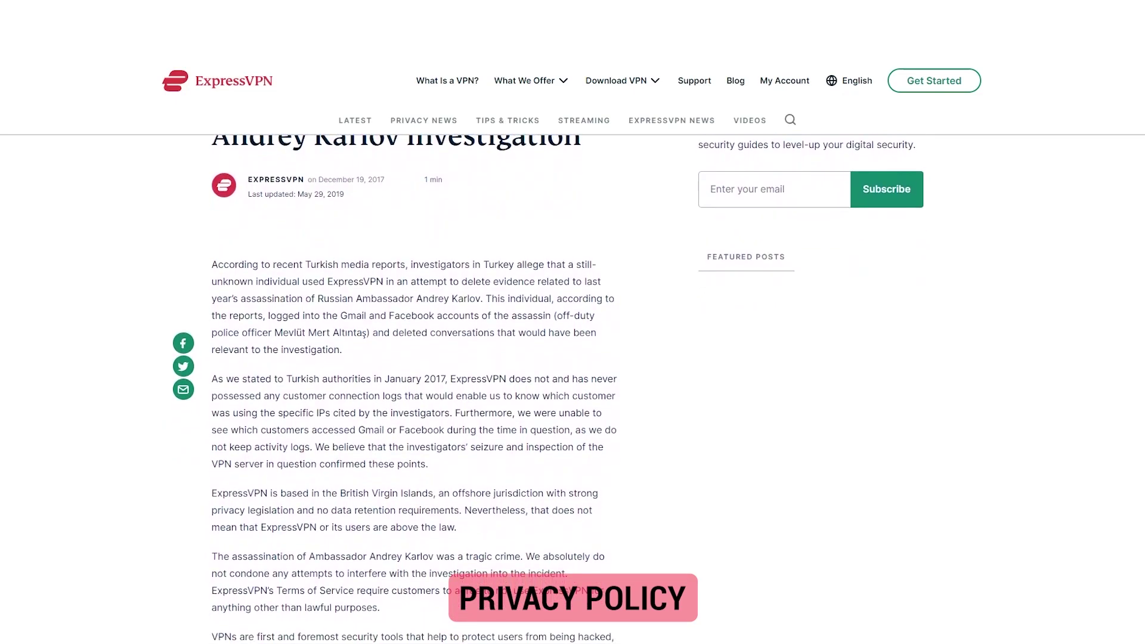
scroll(572, 388, "down", 1)
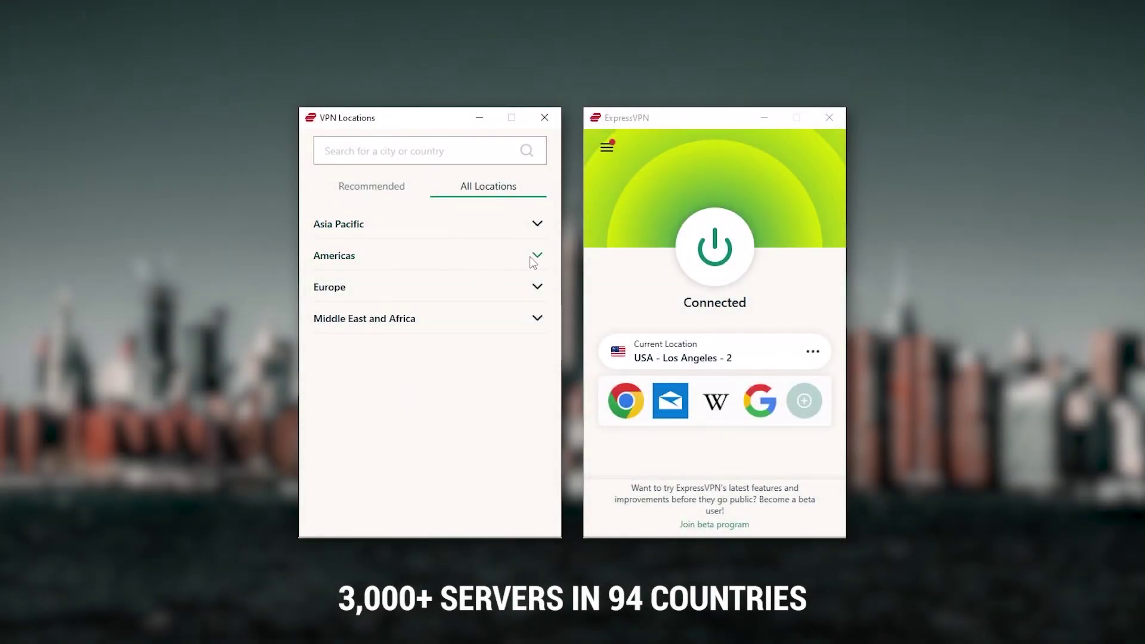
- Expand the Americas group under All Locations and scroll through its countries
left_click(532, 259)
scroll(460, 320, "down", 6)
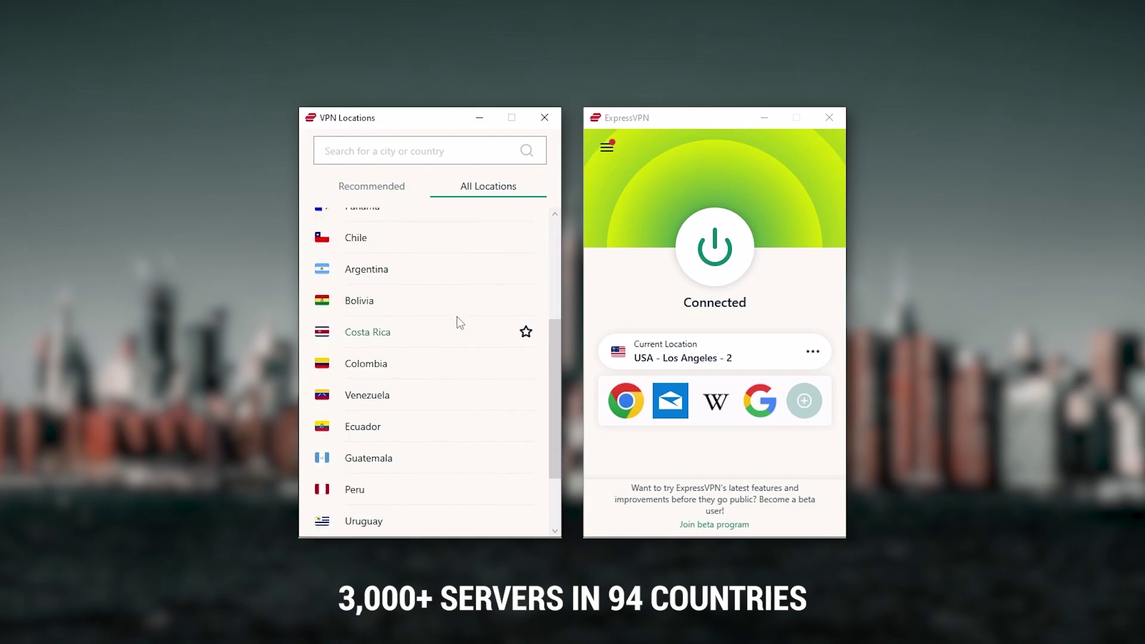
scroll(457, 317, "down", 3)
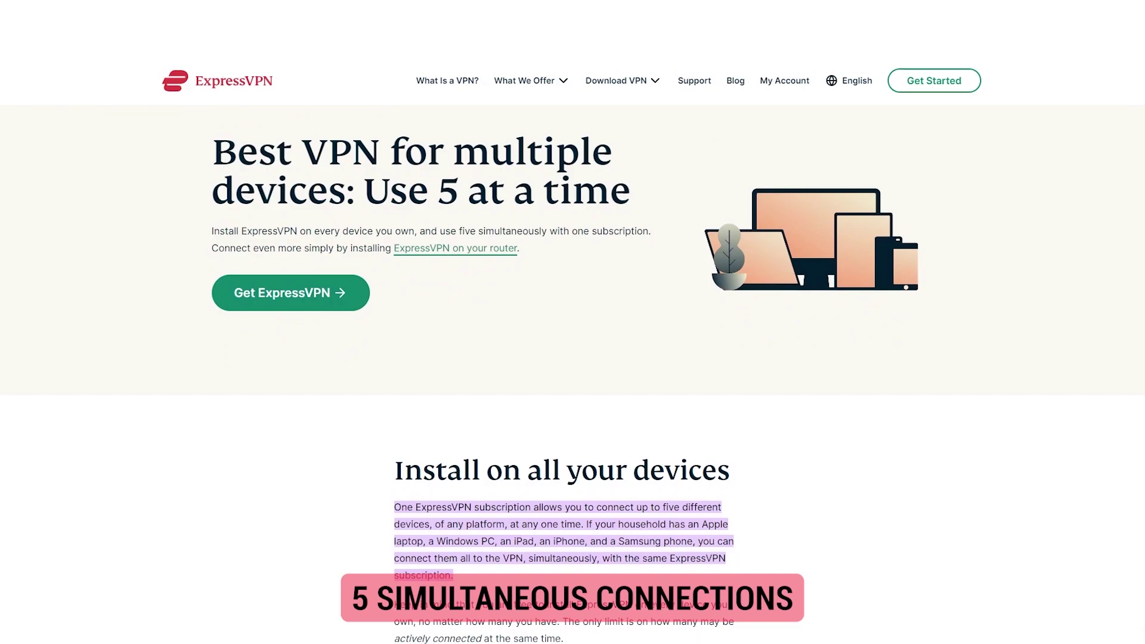
scroll(573, 358, "down", 1)
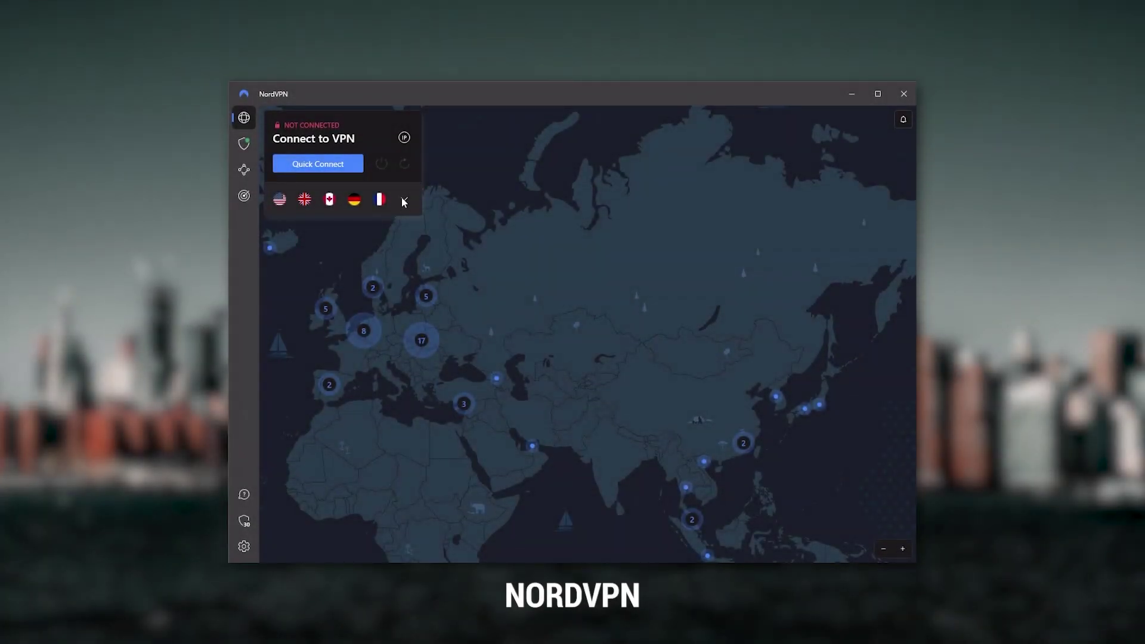
- Expand NordVPN's server and country list with the chevron
left_click(404, 199)
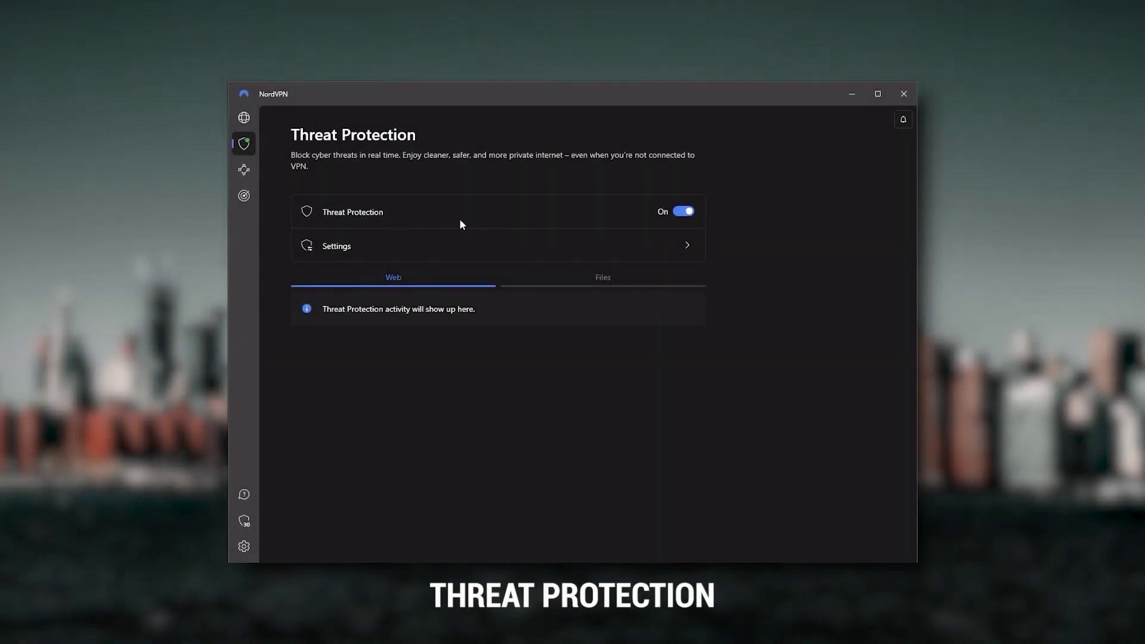
- Open the Threat Protection settings, then expand and collapse NordVPN's server list
left_click(394, 255)
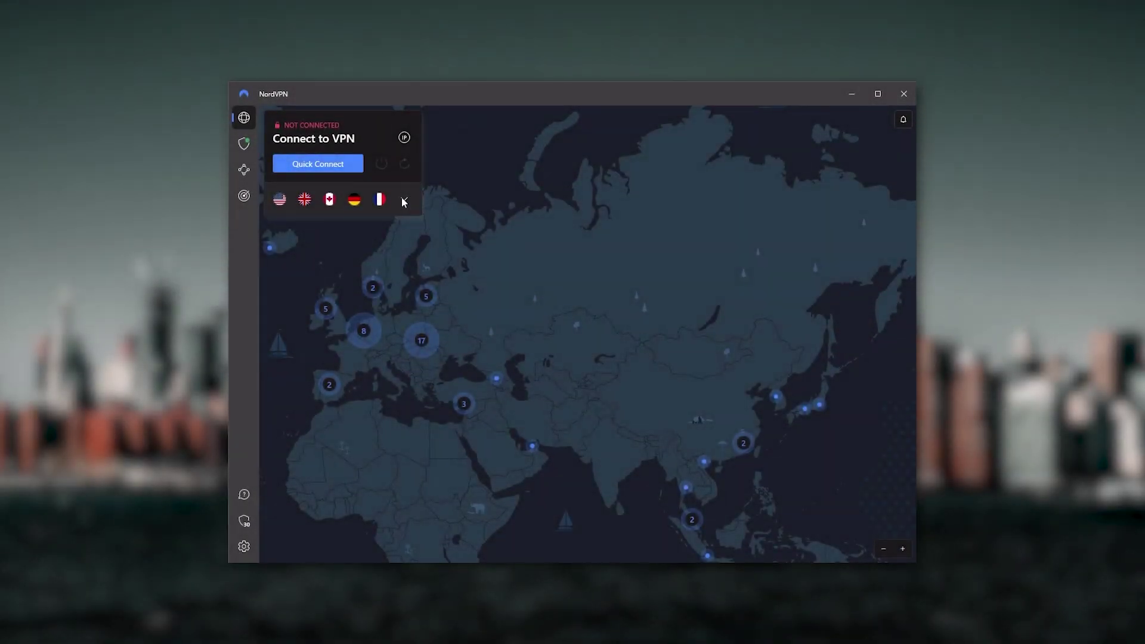
left_click(403, 200)
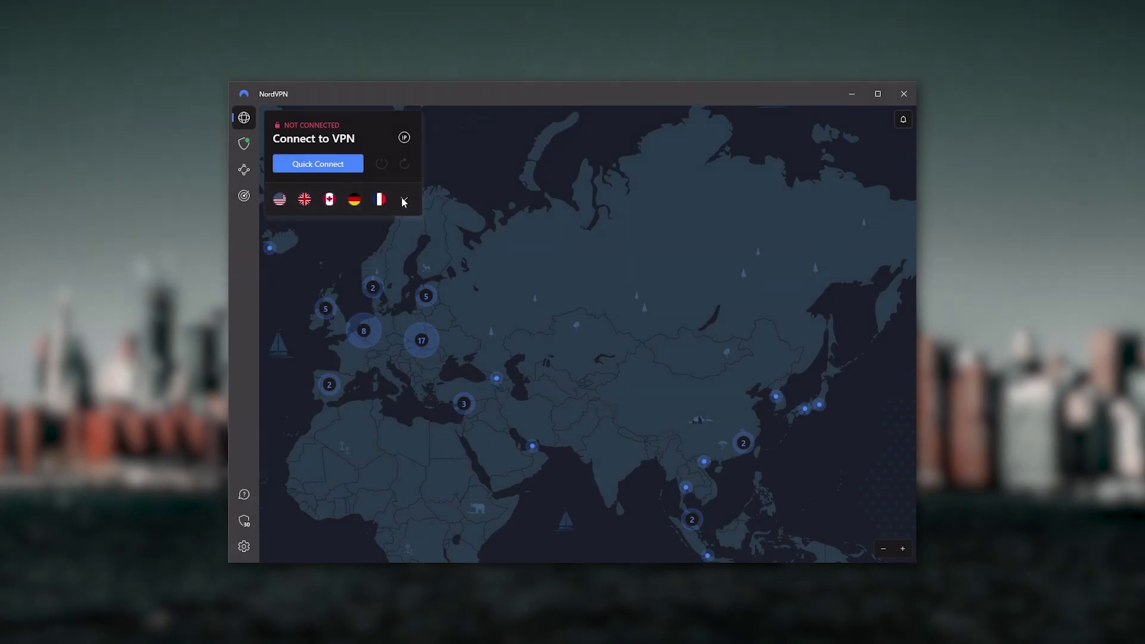
left_click(403, 201)
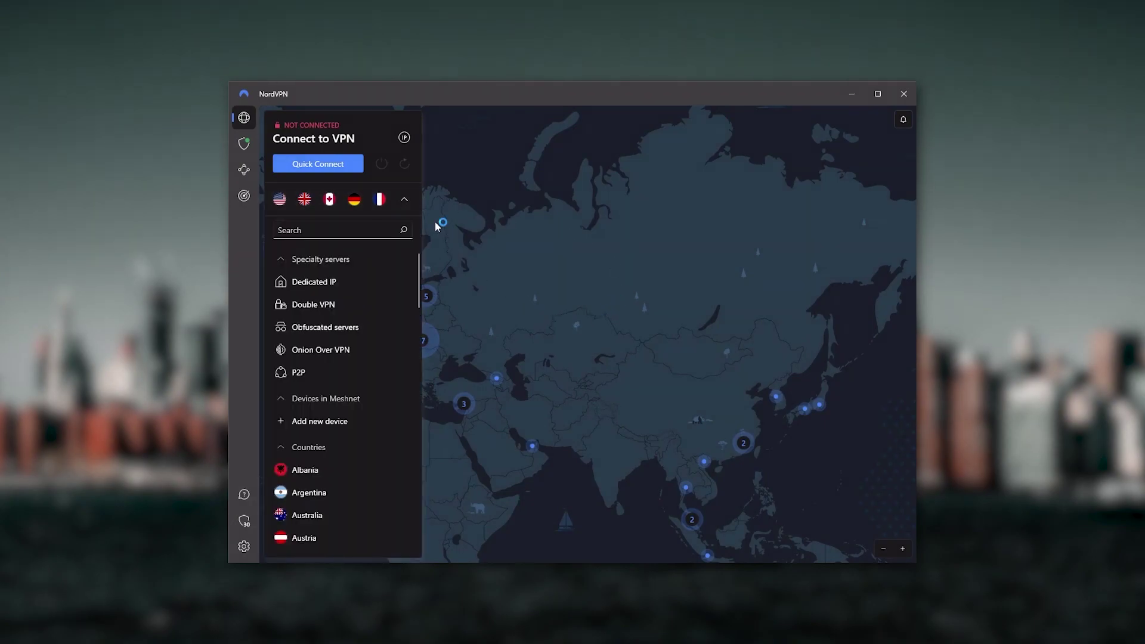
left_click(405, 199)
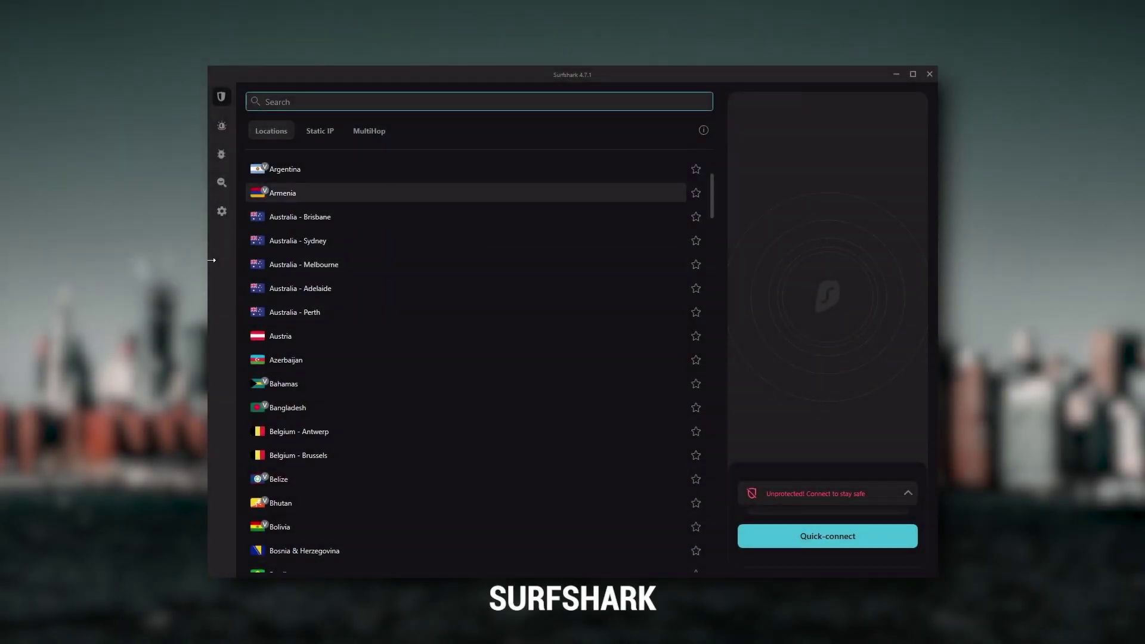
- Scroll Surfshark's Locations list and view the MultiHop server options
mouse_move(220, 215)
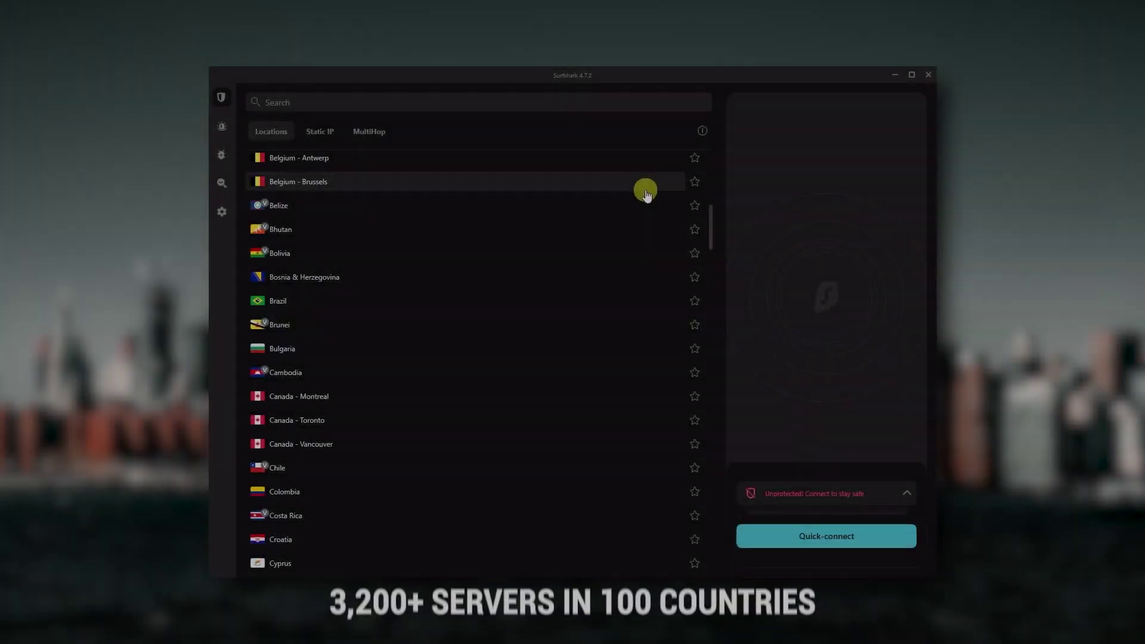
scroll(642, 190, "down", 5)
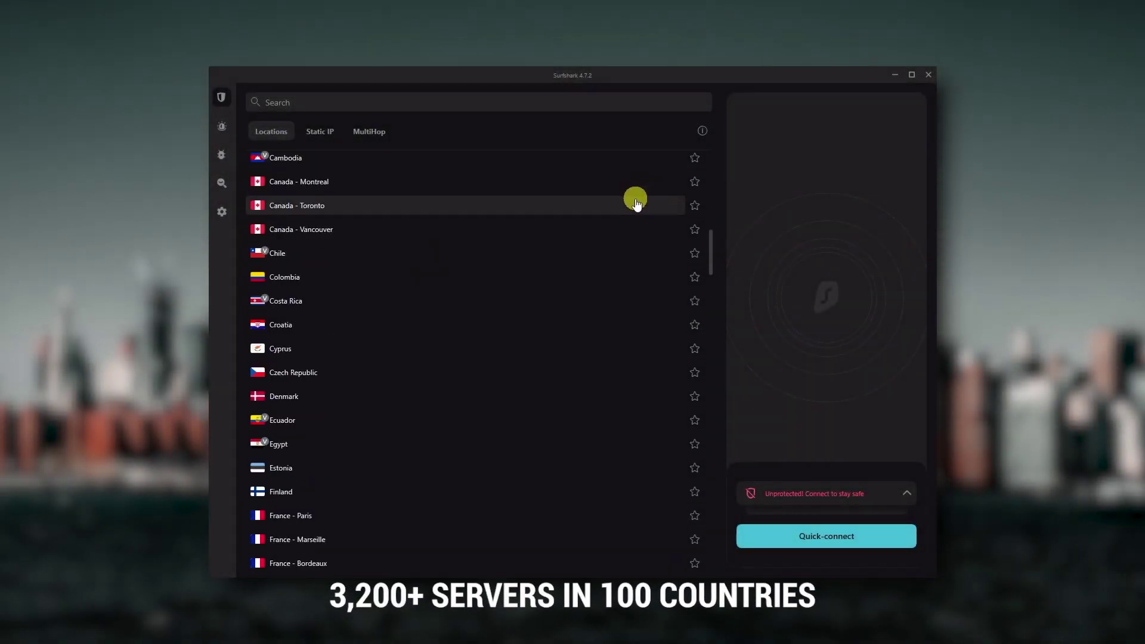
scroll(398, 253, "down", 10)
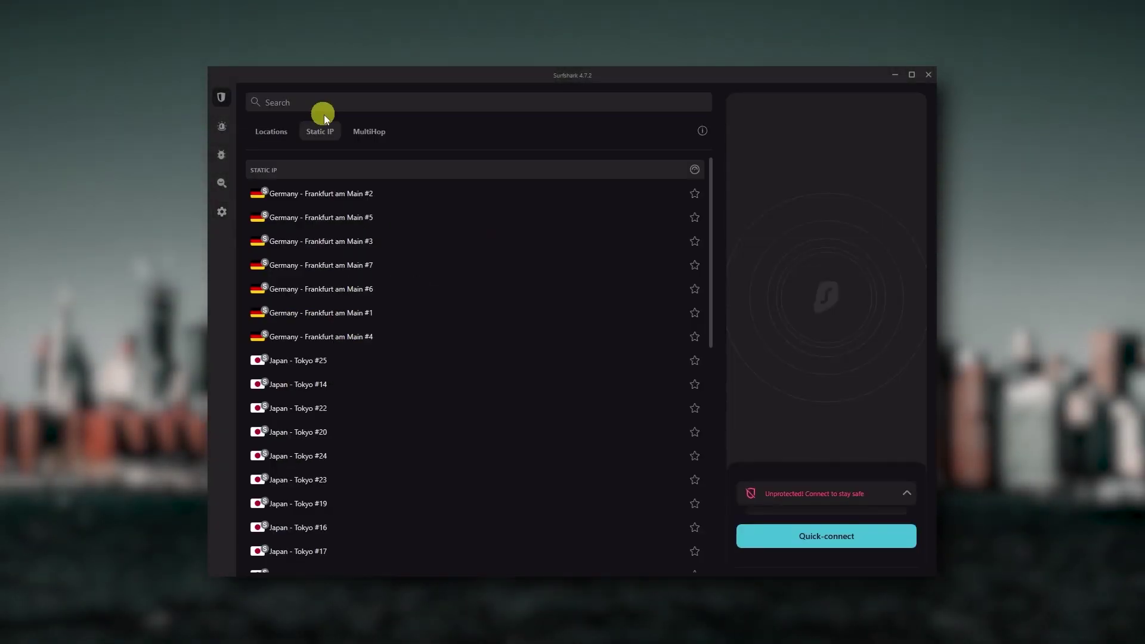
left_click(369, 133)
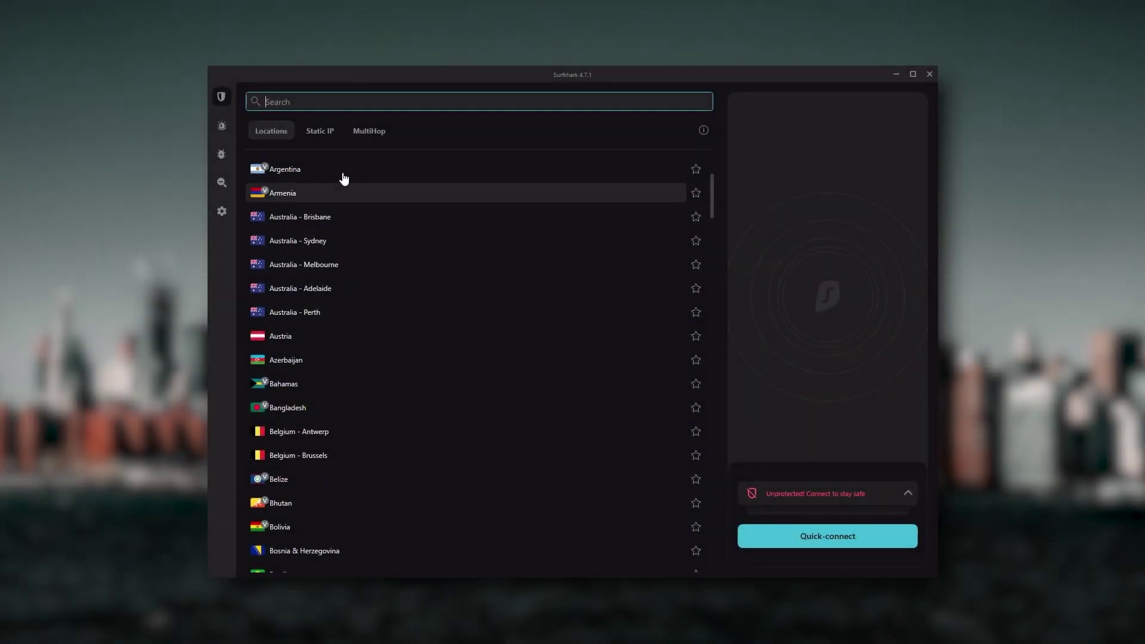
- Bring the NordVPN window forward in place of Surfshark
mouse_move(234, 180)
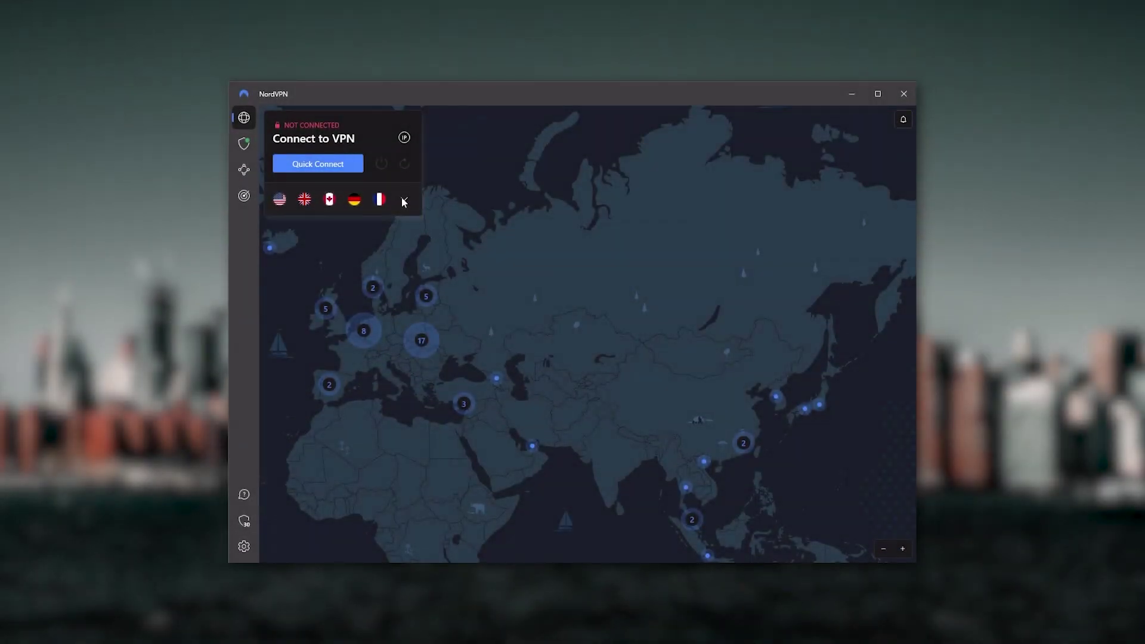
- Expand and collapse NordVPN's server list, then pan the map across to Greenland and Europe
left_click(403, 202)
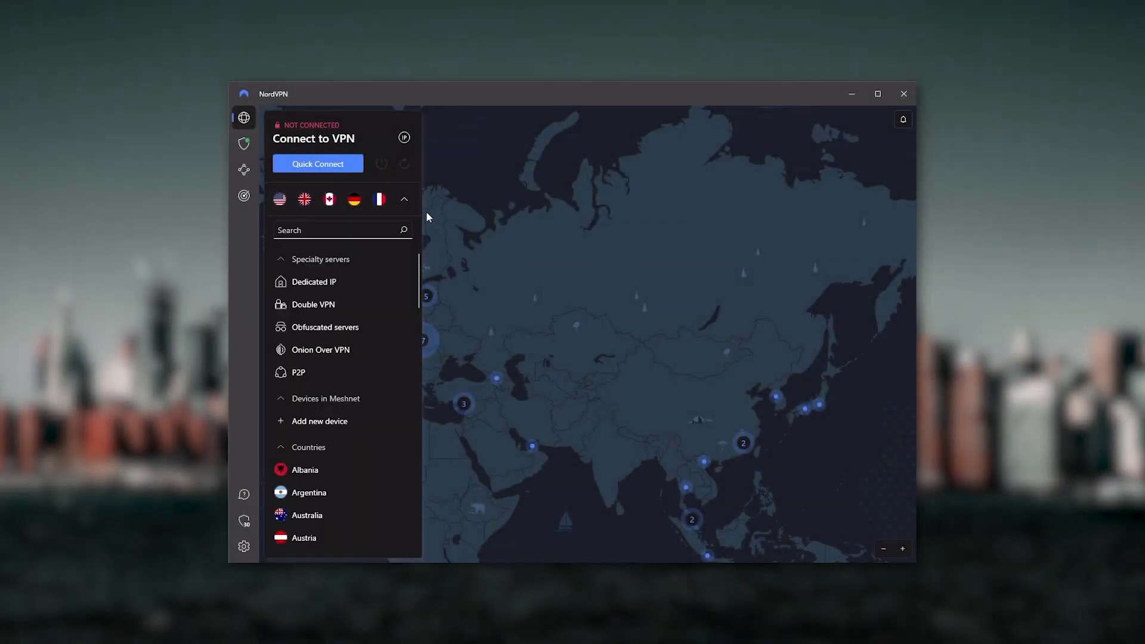
left_click(410, 200)
left_click_drag(593, 392, 497, 307)
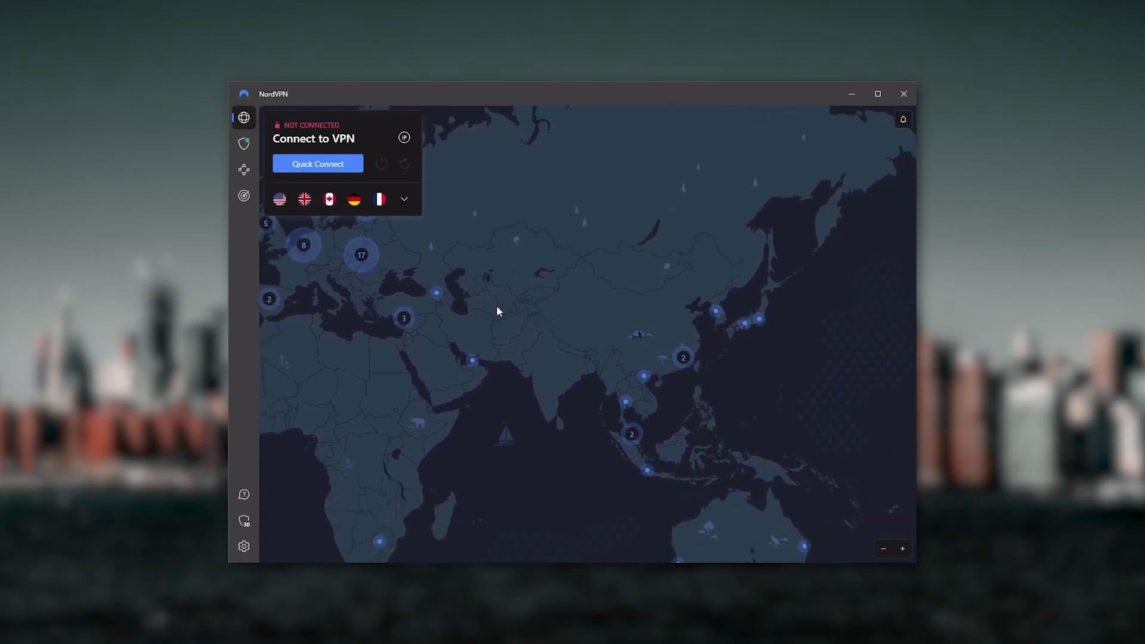
left_click_drag(534, 352, 722, 422)
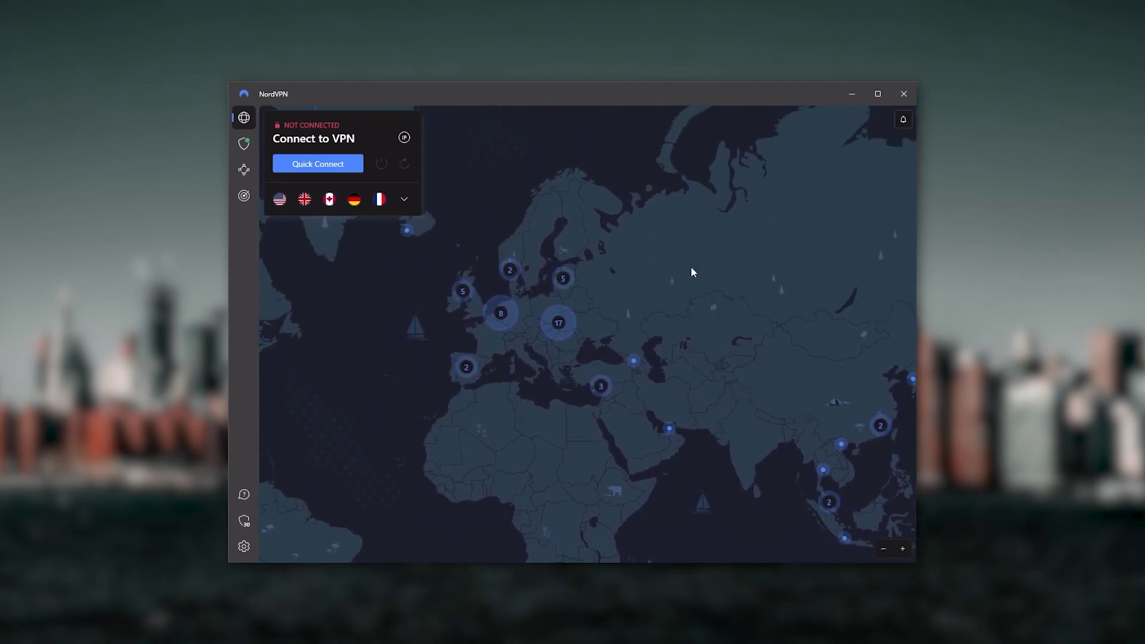
left_click_drag(692, 272, 778, 414)
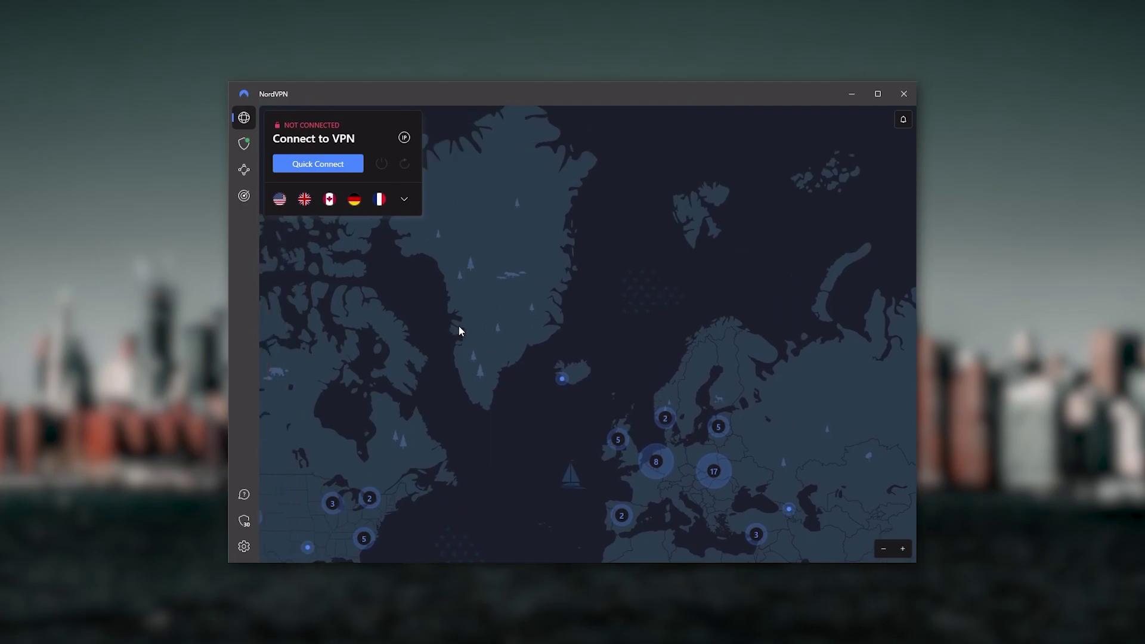
left_click_drag(459, 327, 478, 309)
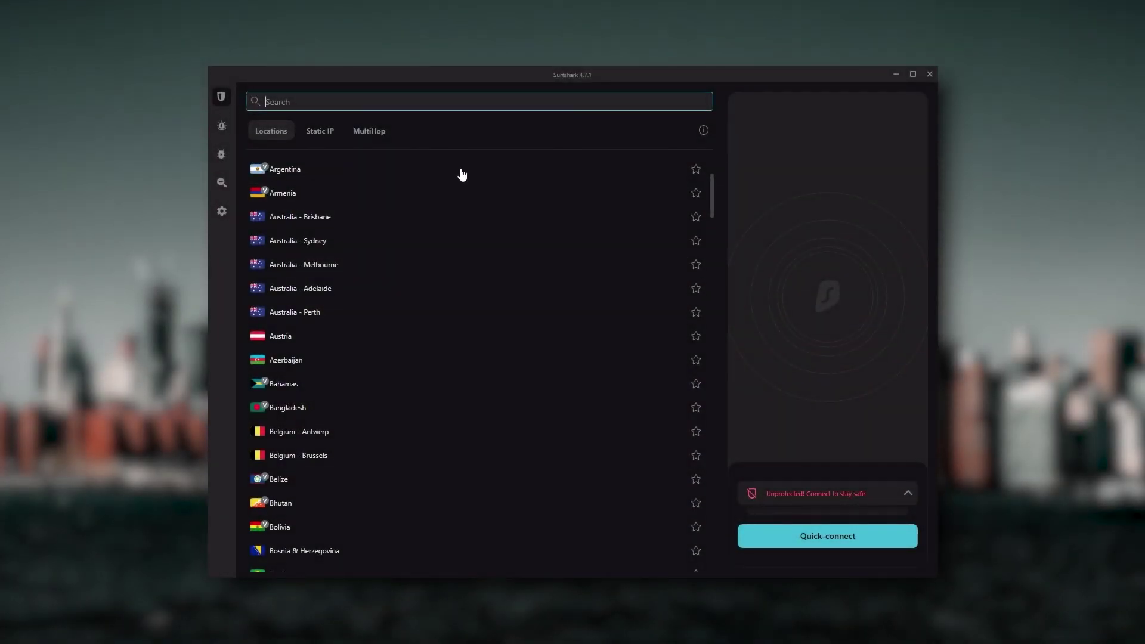
- Bring the ExpressVPN Chrome extension page back into view in Google Chrome
mouse_move(219, 216)
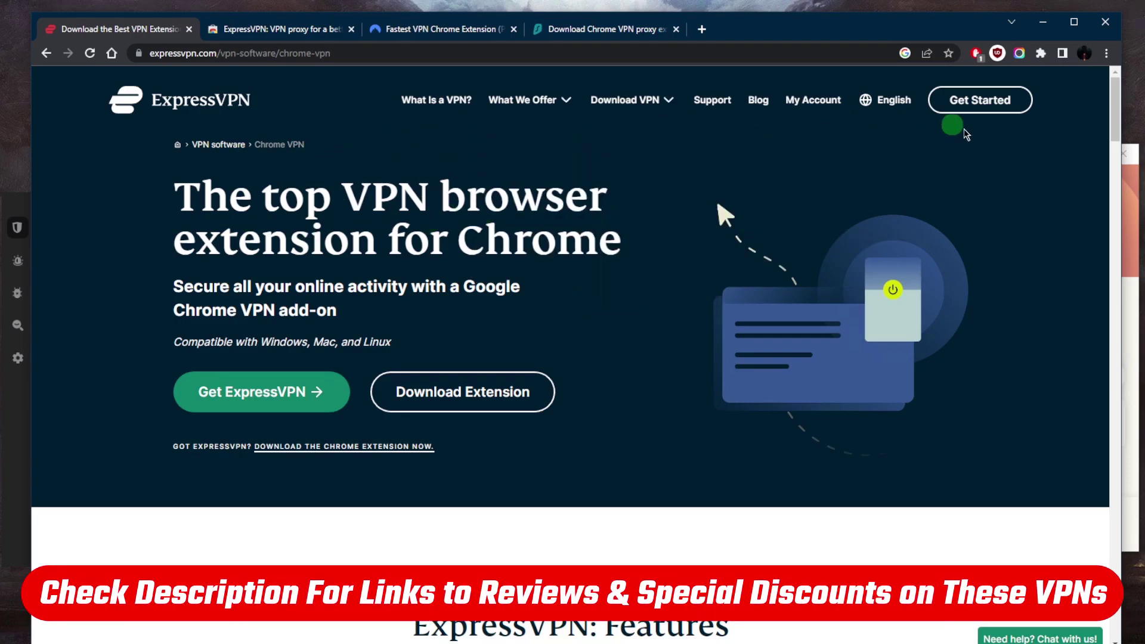
- Close the Chrome window so the ExpressVPN, NordVPN and Surfshark apps show side by side
left_click(1107, 22)
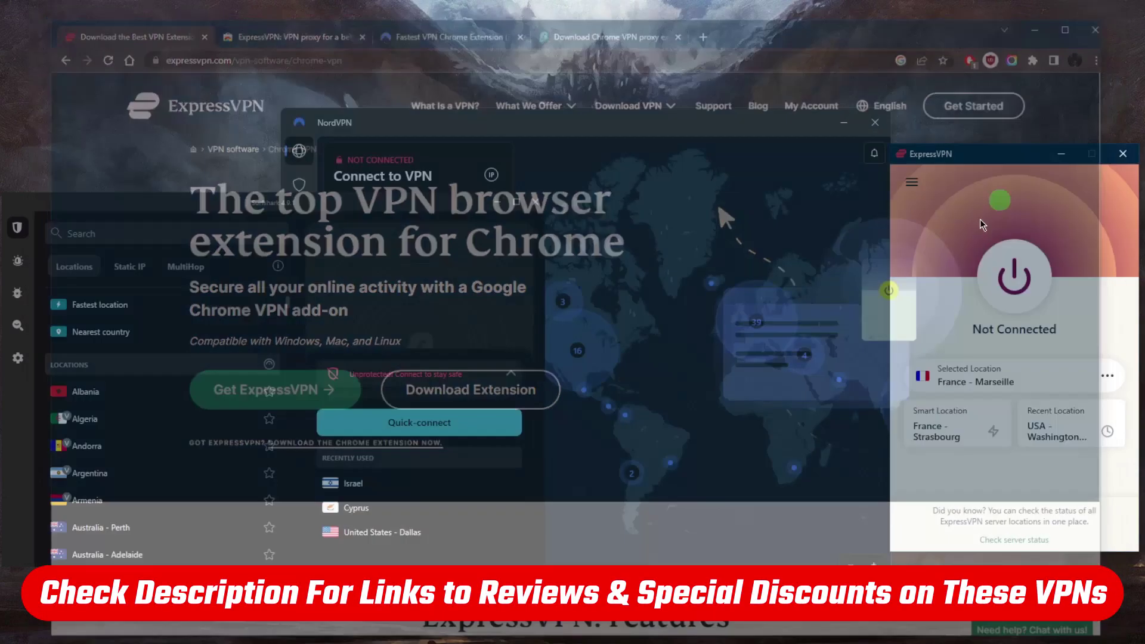